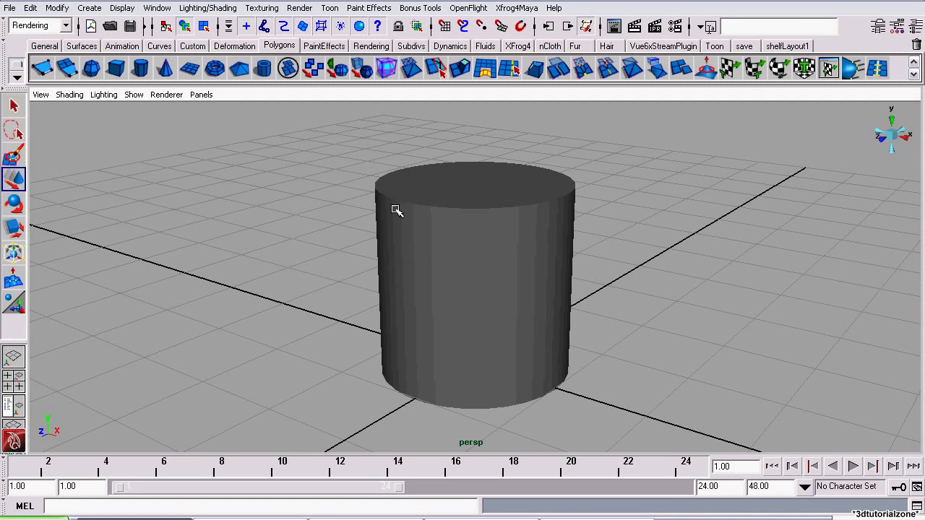
Step: Orbit the view down onto pCylinder1, select it, and switch to the plain Select tool
left_click_drag(250, 173, 285, 231, "alt")
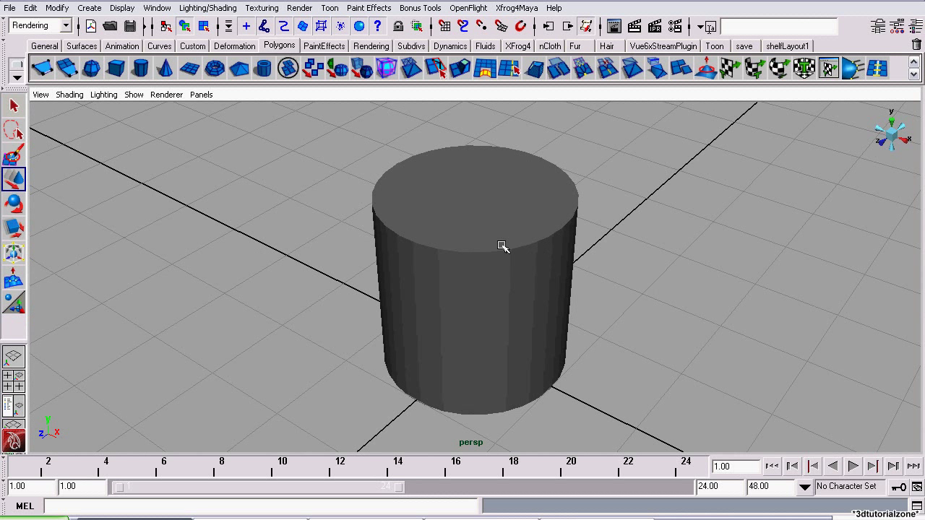
left_click(506, 270)
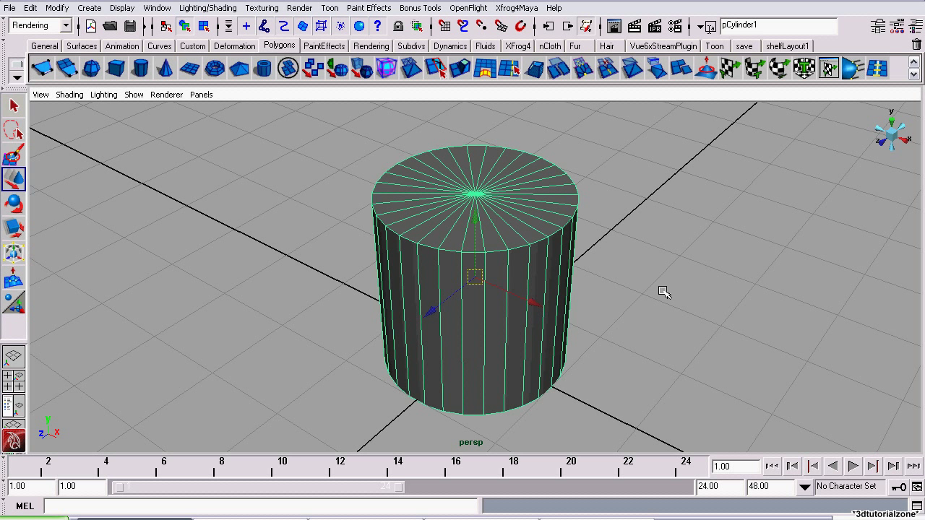
left_click(13, 106)
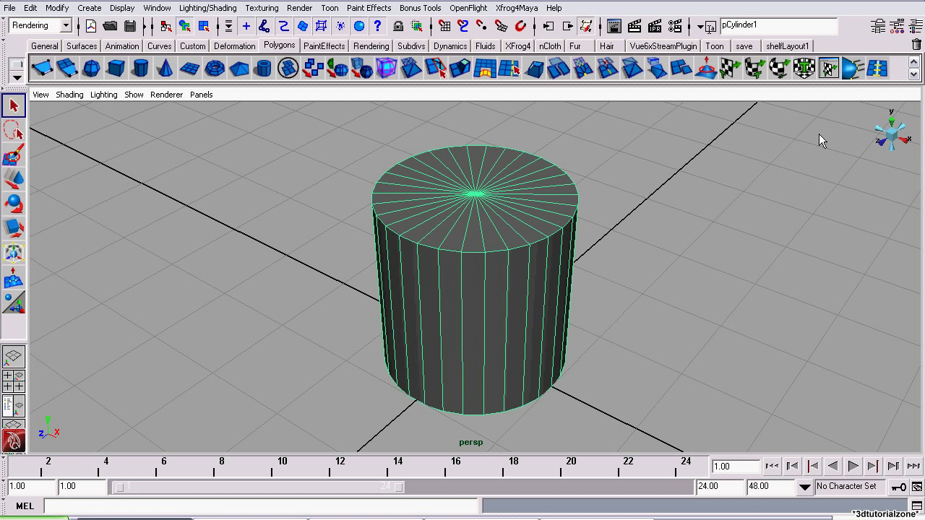
Step: Assign a new Lambert shader, lambert2, from the Rendering shelf in place of lambert1
left_click(879, 27)
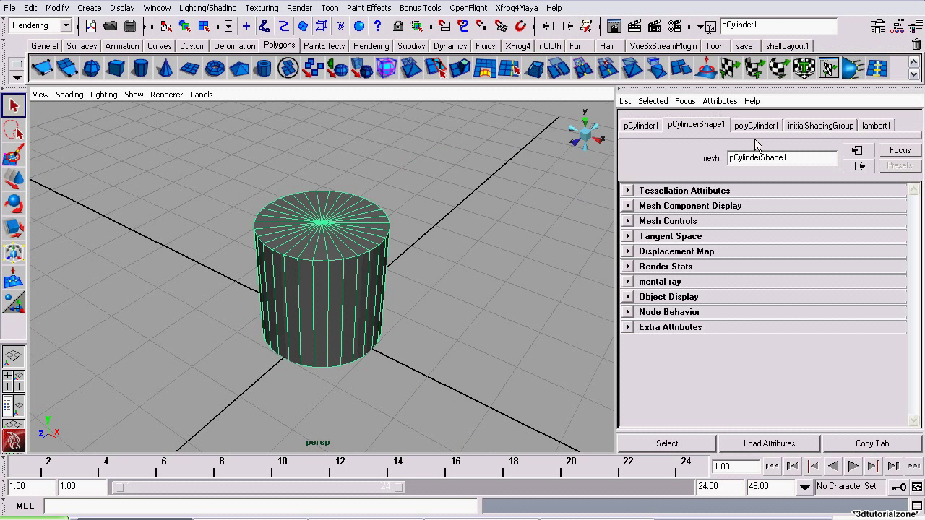
left_click(877, 124)
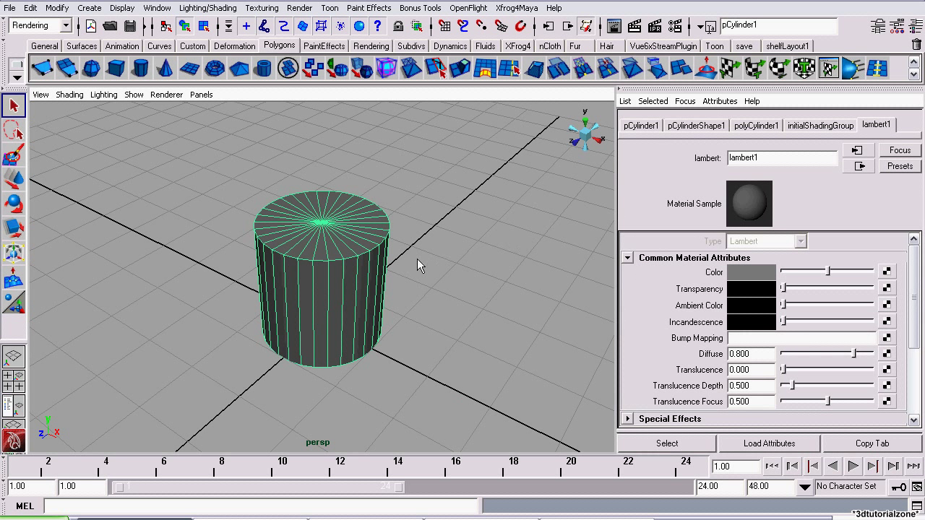
left_click(369, 46)
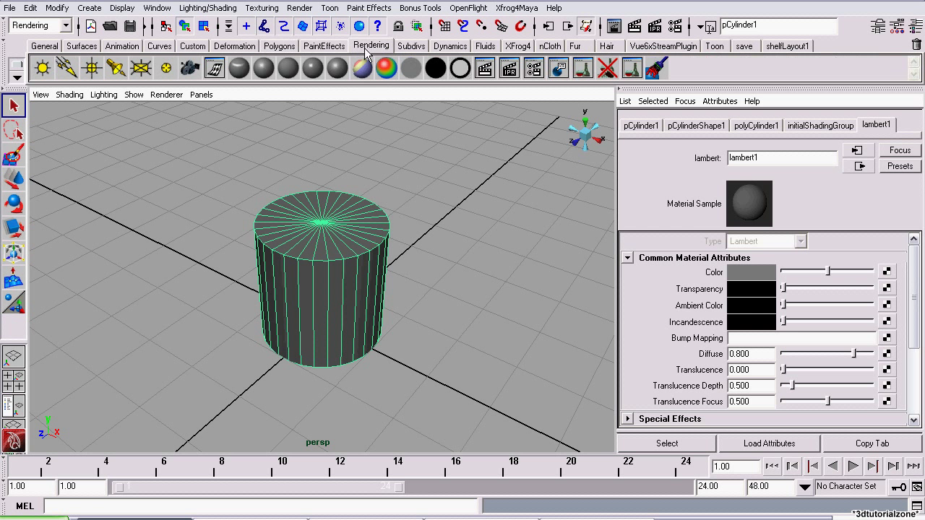
left_click(287, 70)
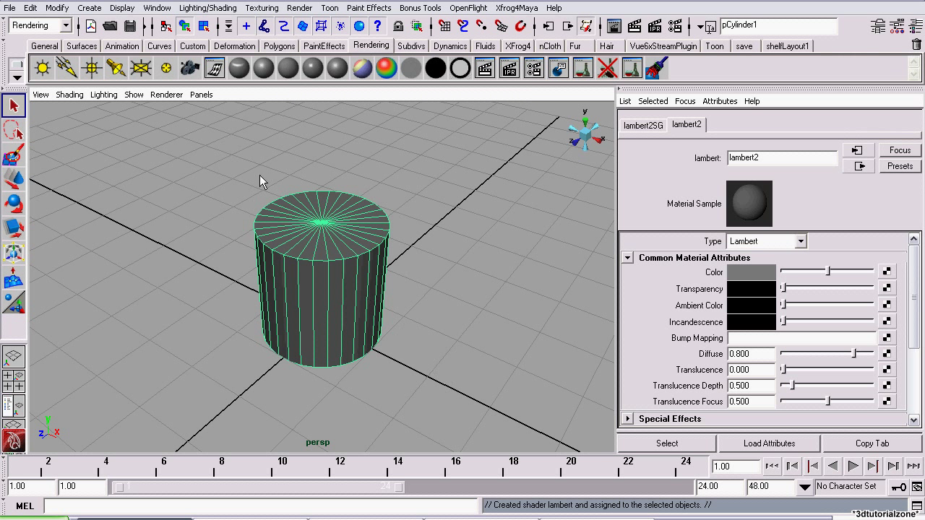
left_click(156, 8)
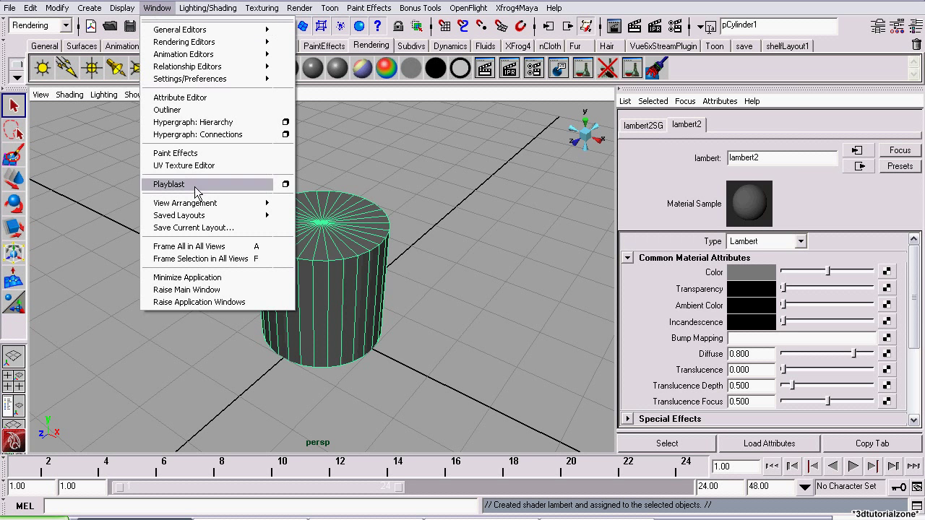
left_click(184, 166)
scroll(567, 298, "up", 2)
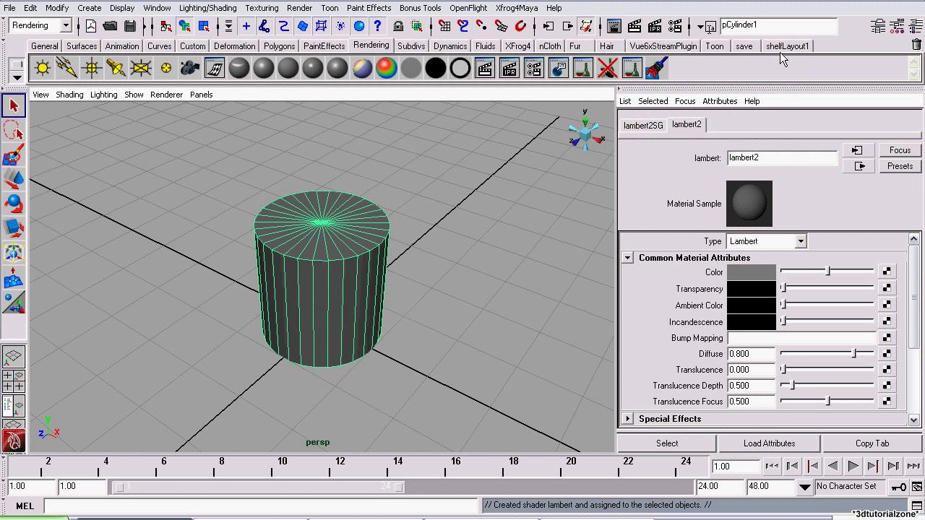
left_click(784, 51)
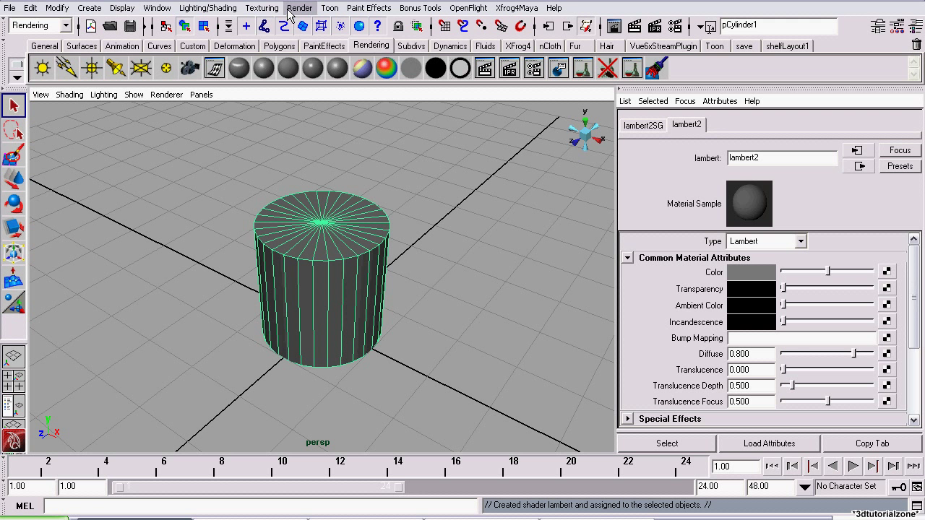
Step: Open the Create PSD Network options and rename the image file to someimagename.psd
left_click(266, 10)
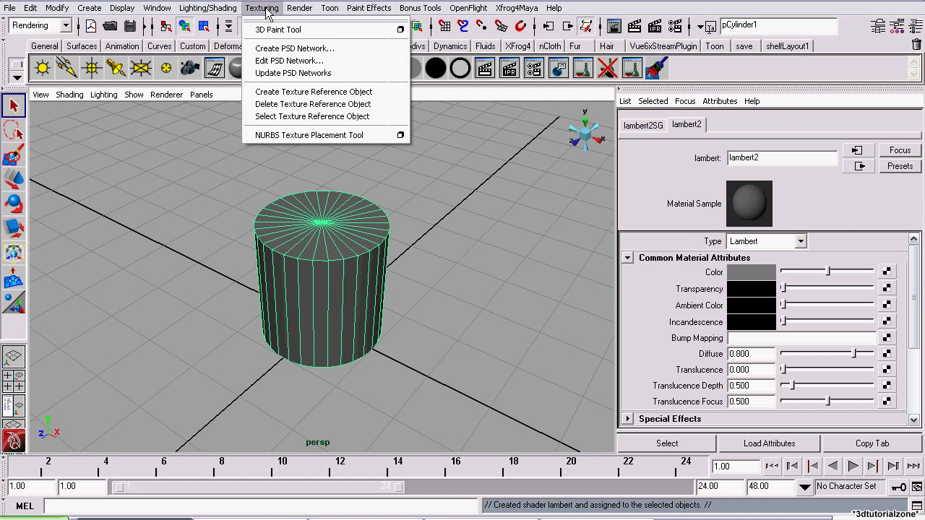
left_click(279, 49)
scroll(778, 139, "up", 2)
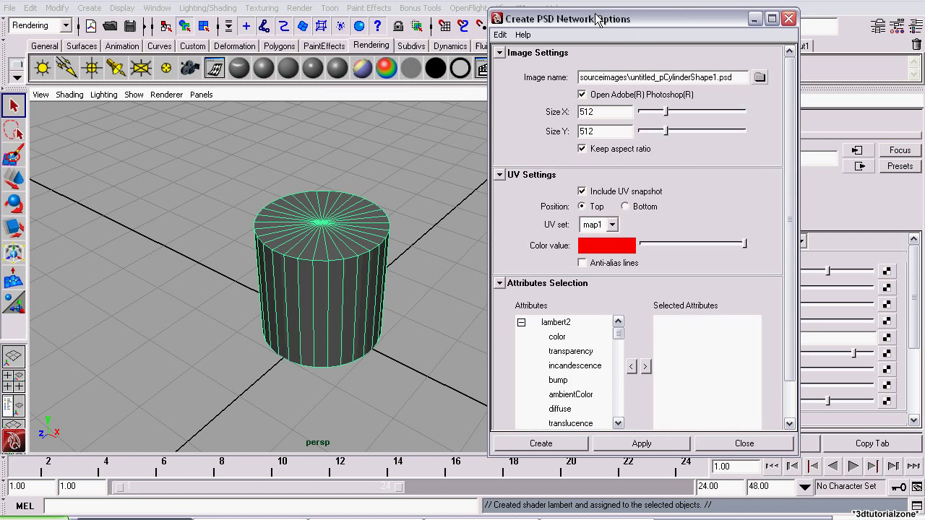
left_click_drag(597, 19, 502, 11)
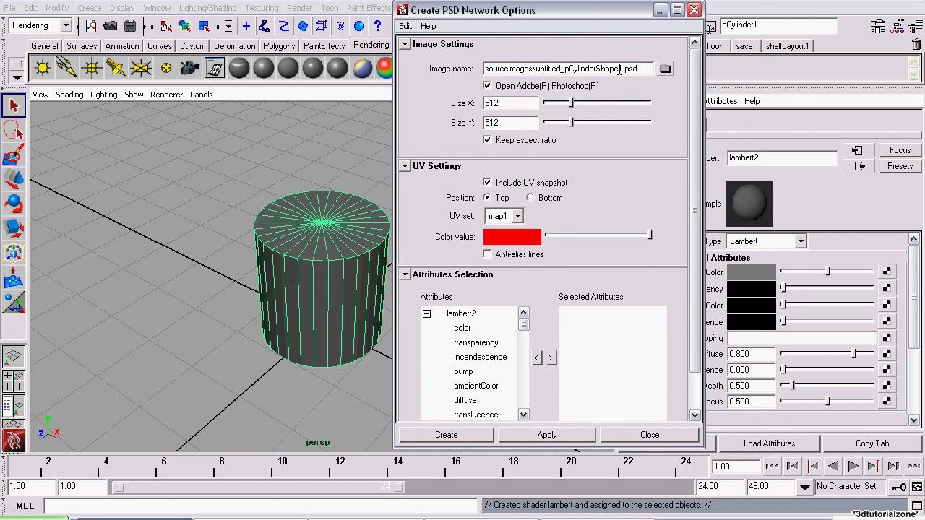
left_click_drag(619, 69, 535, 68)
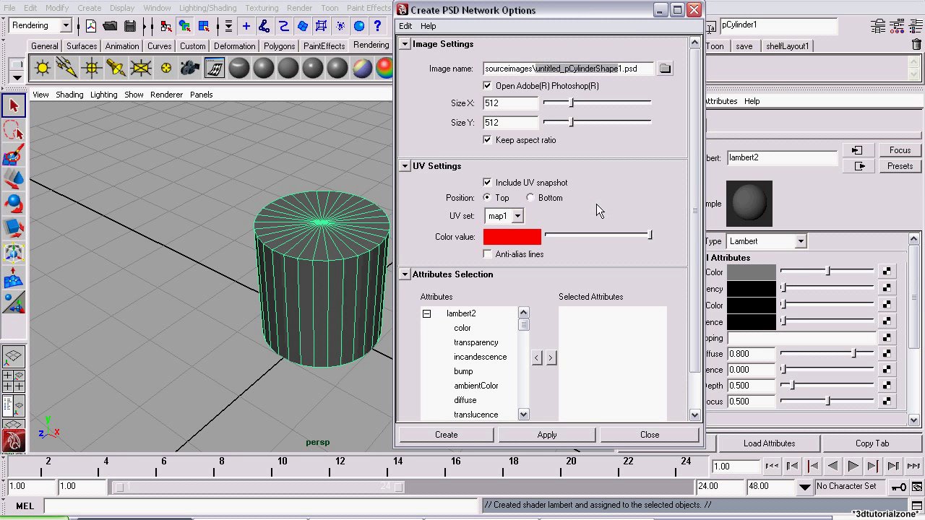
key("BackSpace")
type("some")
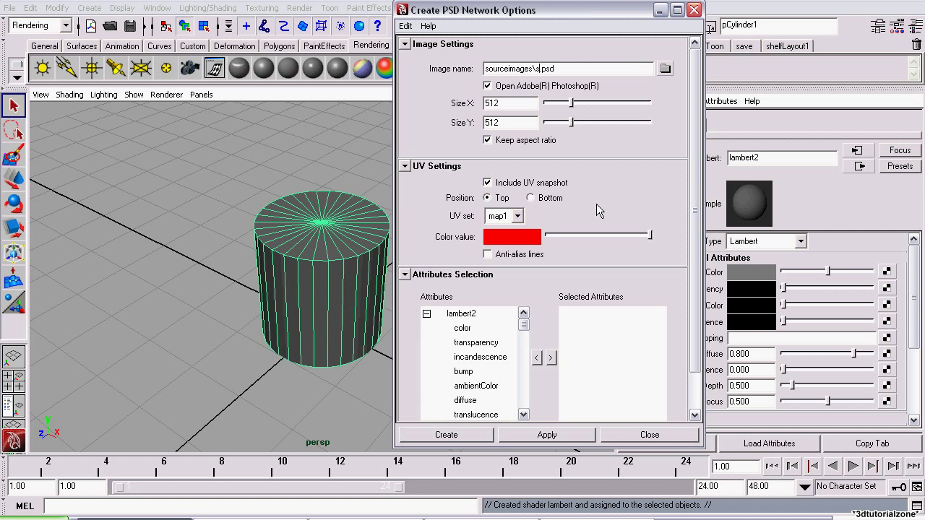
type("imagename")
Step: Try other texture sizes, then return the image size to 512 by 512
mouse_move(571, 102)
left_mouse_down()
mouse_move(545, 103)
mouse_move(571, 104)
left_mouse_up()
left_click_drag(580, 104, 648, 103)
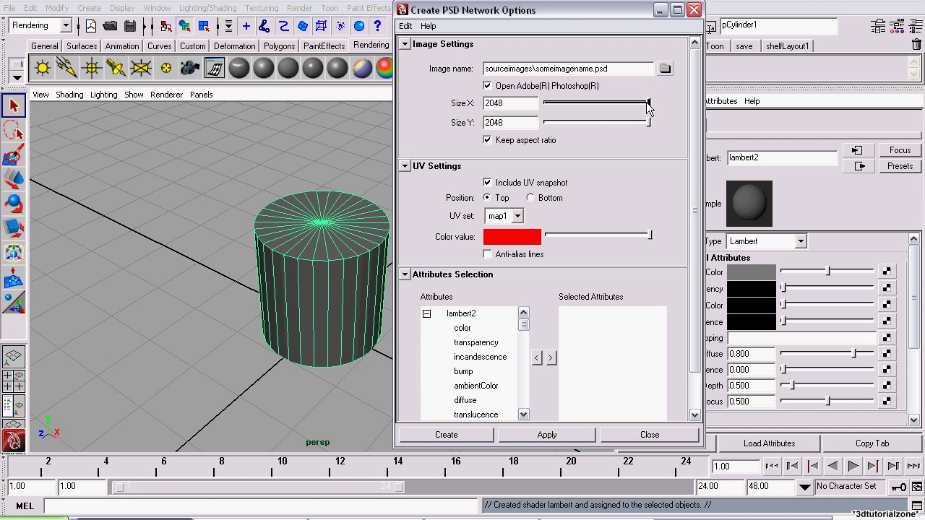
left_click_drag(646, 102, 568, 100)
left_click(494, 102)
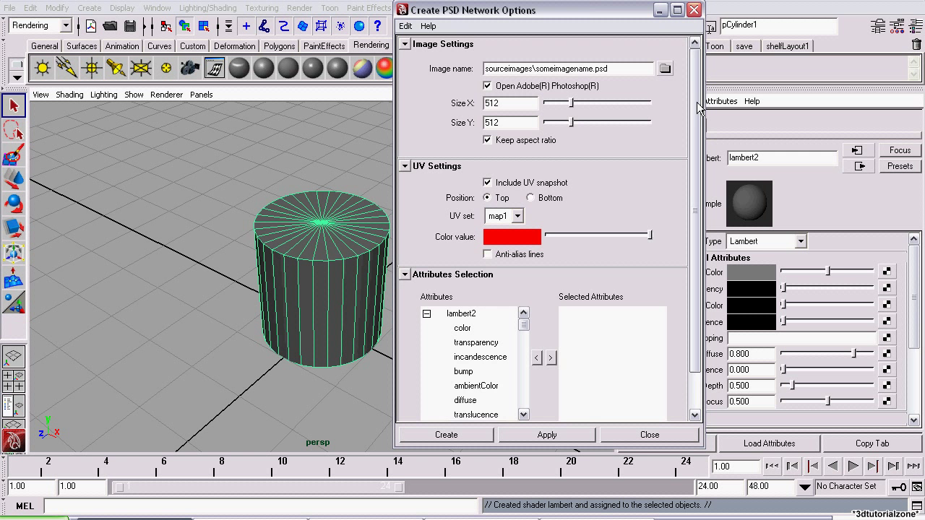
Step: Keep the 512 texture size with its aspect ratio and confirm map1 as the UV set
scroll(697, 102, "down", 3)
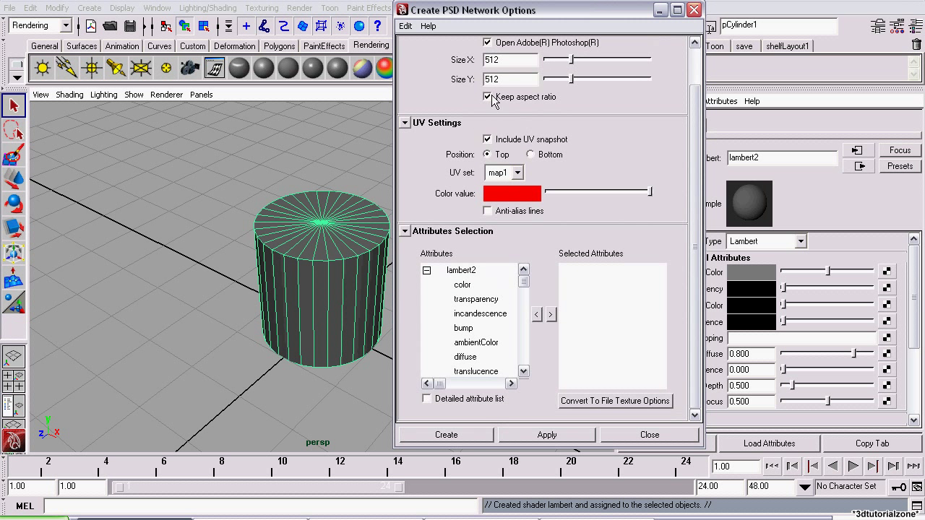
mouse_move(571, 79)
left_mouse_down()
mouse_move(597, 81)
mouse_move(575, 81)
left_mouse_up()
left_click(517, 174)
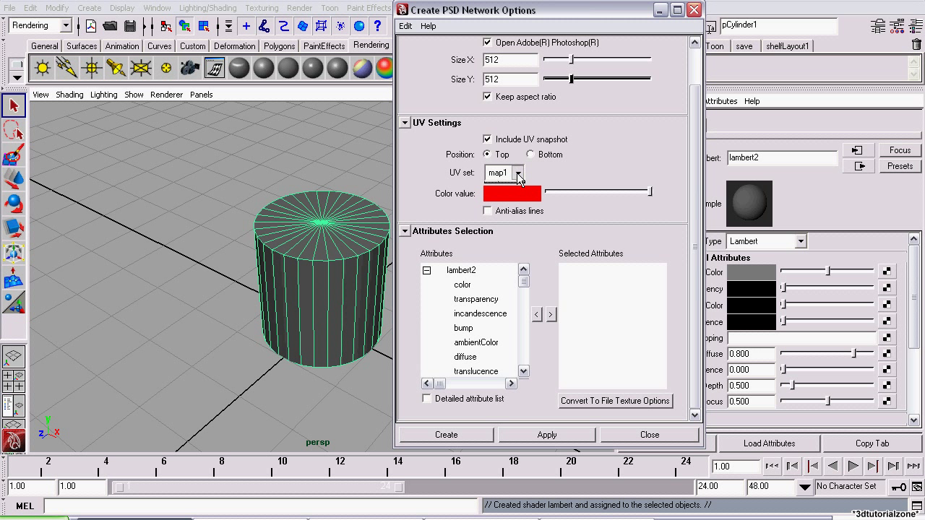
left_click(517, 172)
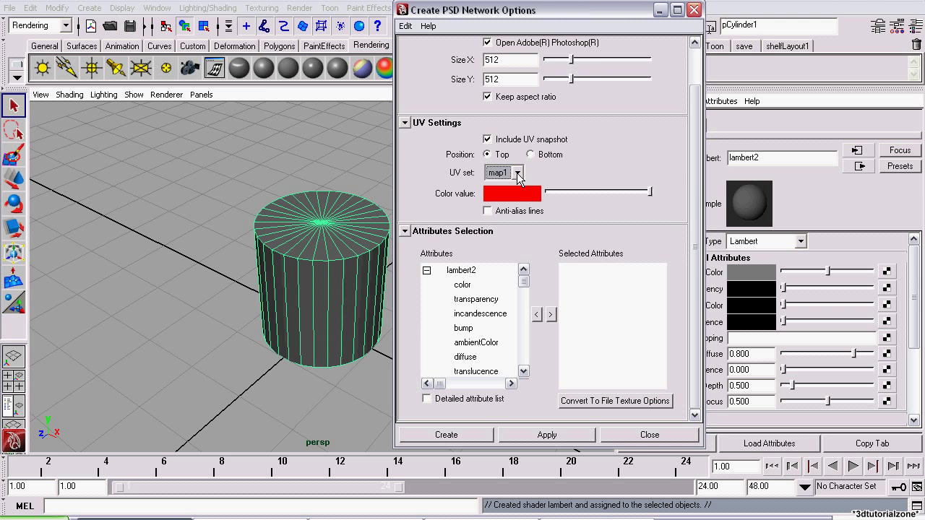
Step: Choose red in the Color Chooser for the UV snapshot lines and accept it
left_click(517, 194)
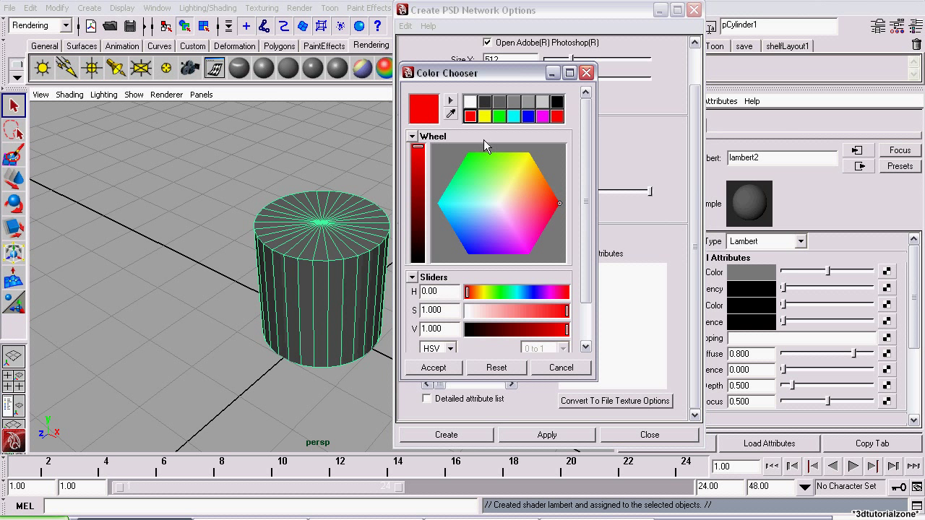
left_click_drag(475, 72, 287, 57)
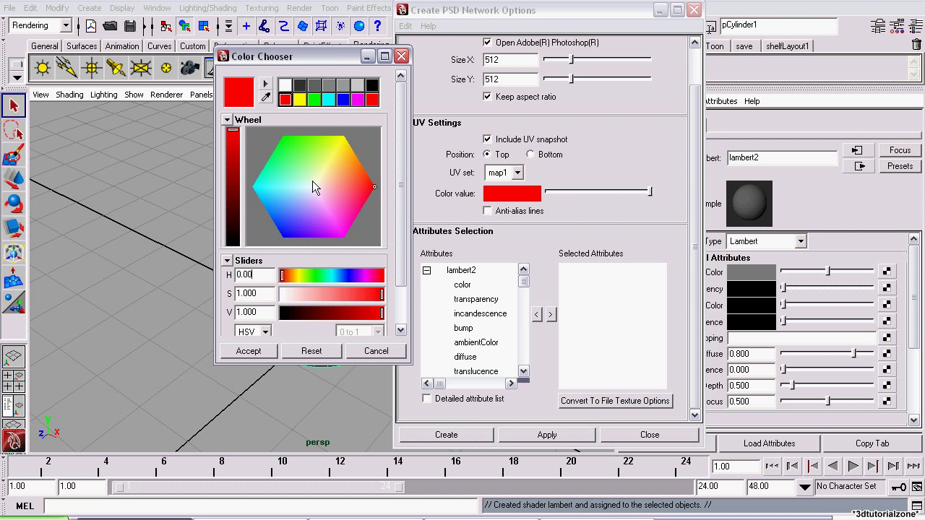
left_click(287, 87)
left_click(285, 100)
left_click(246, 352)
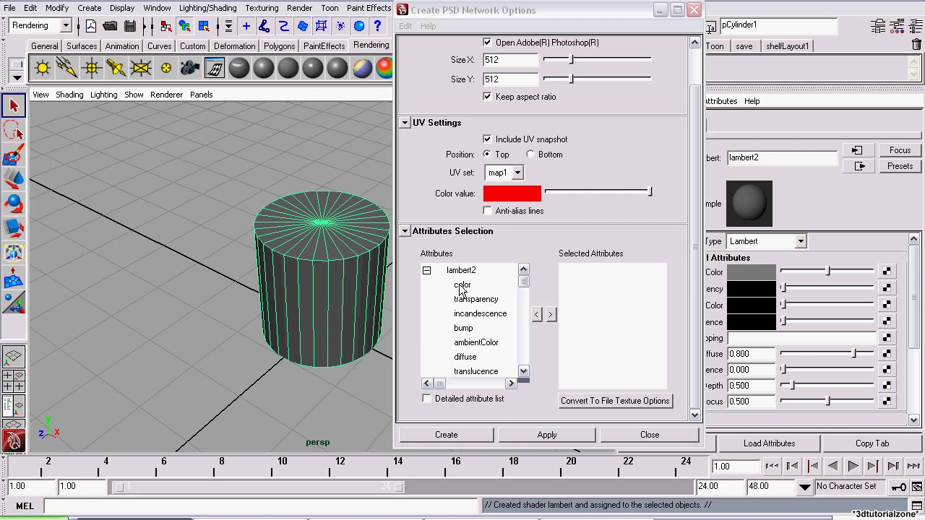
Step: Add lambert2's color, bump and diffuse attributes to the Selected Attributes list
mouse_move(525, 282)
left_mouse_down()
mouse_move(523, 326)
mouse_move(524, 282)
left_mouse_up()
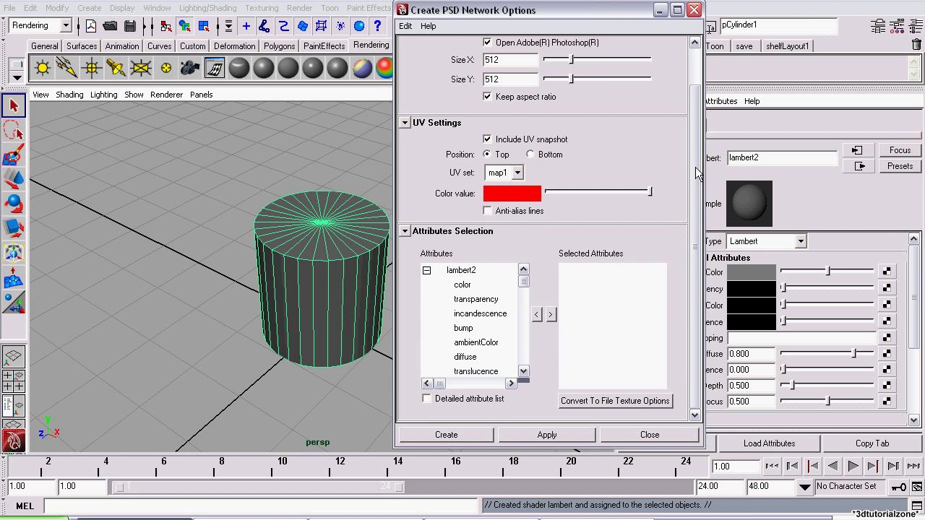
scroll(696, 172, "up", 2)
scroll(700, 124, "down", 1)
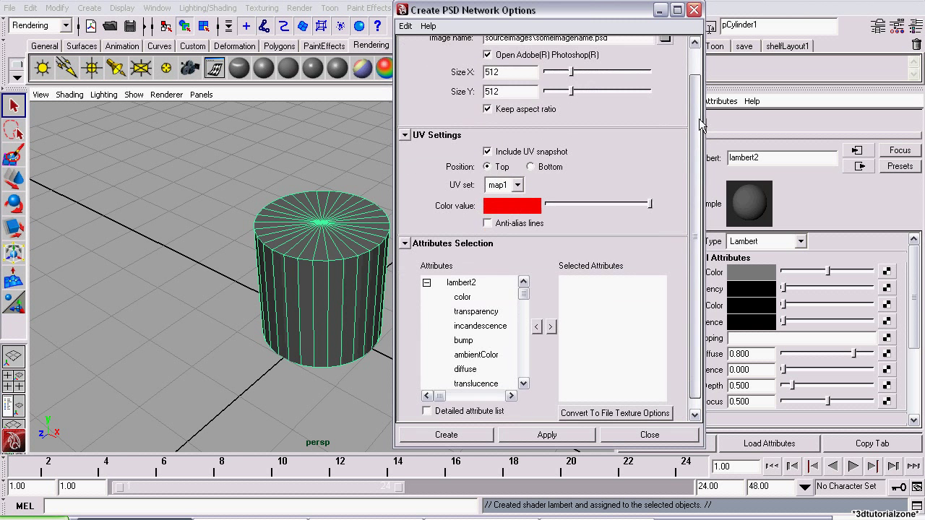
scroll(700, 124, "down", 1)
left_click(463, 285)
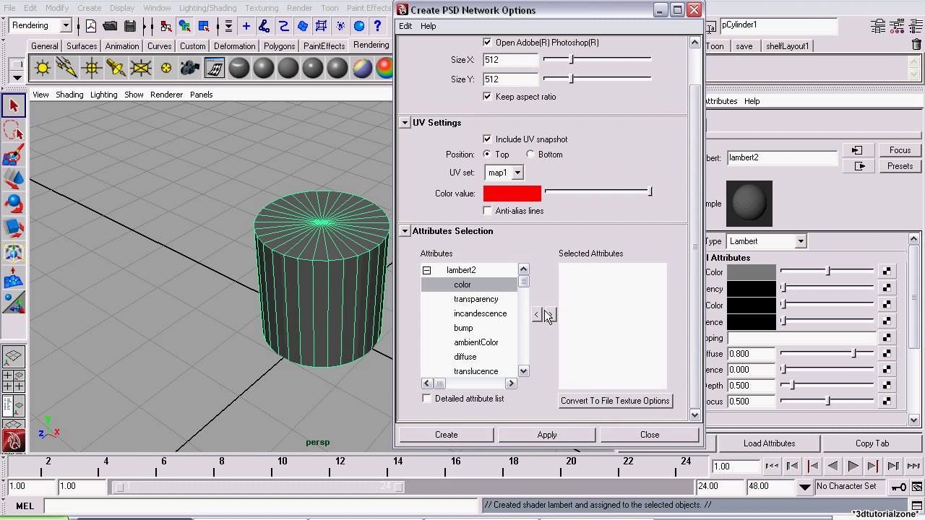
left_click(551, 315)
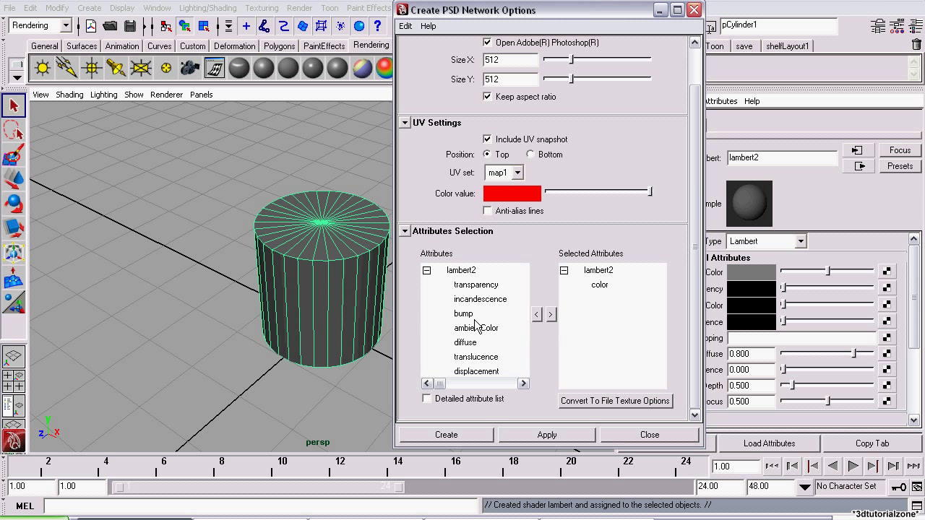
left_click(464, 314)
left_click(553, 316)
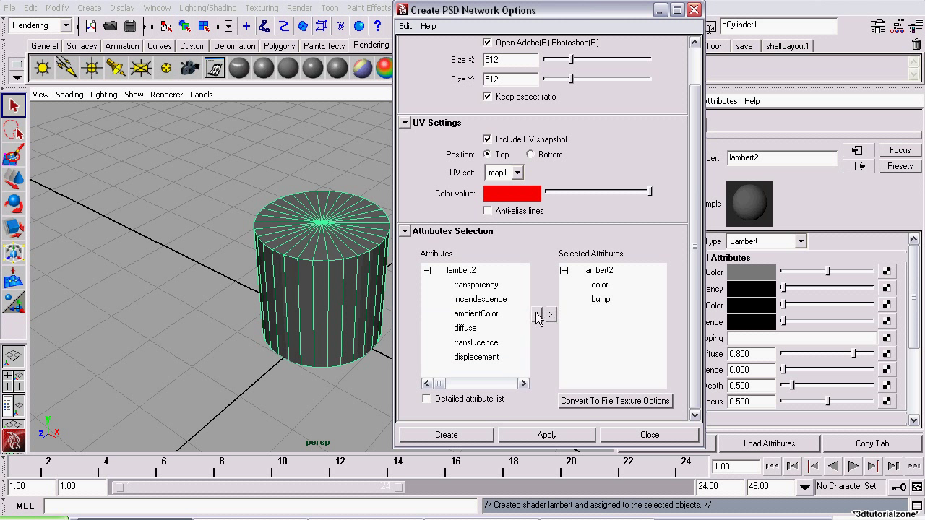
left_click(464, 328)
left_click(551, 315)
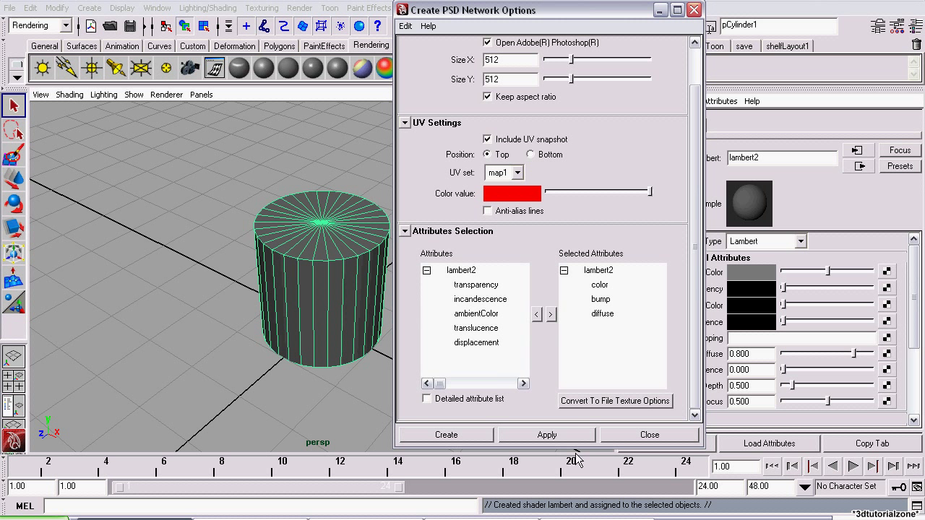
Step: Remove diffuse and bump, leaving only color, and create the PSD network
left_click(602, 316)
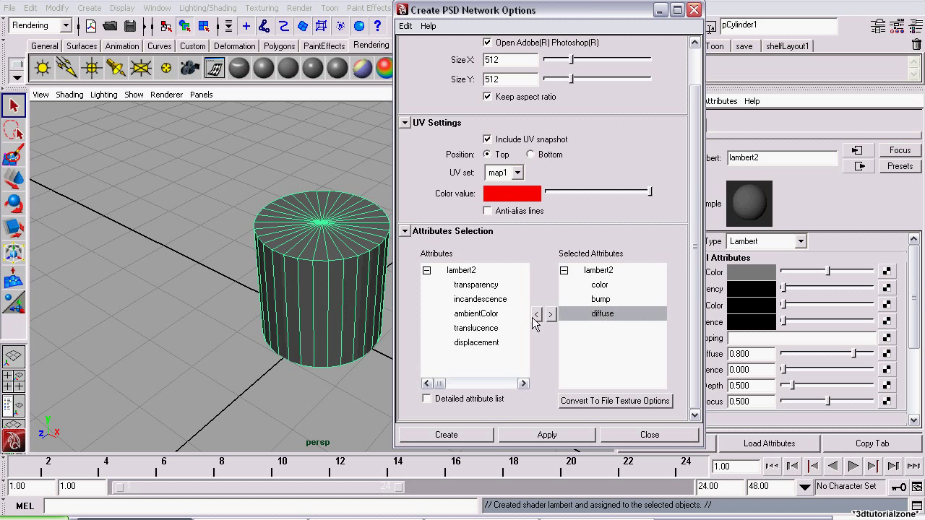
left_click(536, 314)
left_click(602, 301)
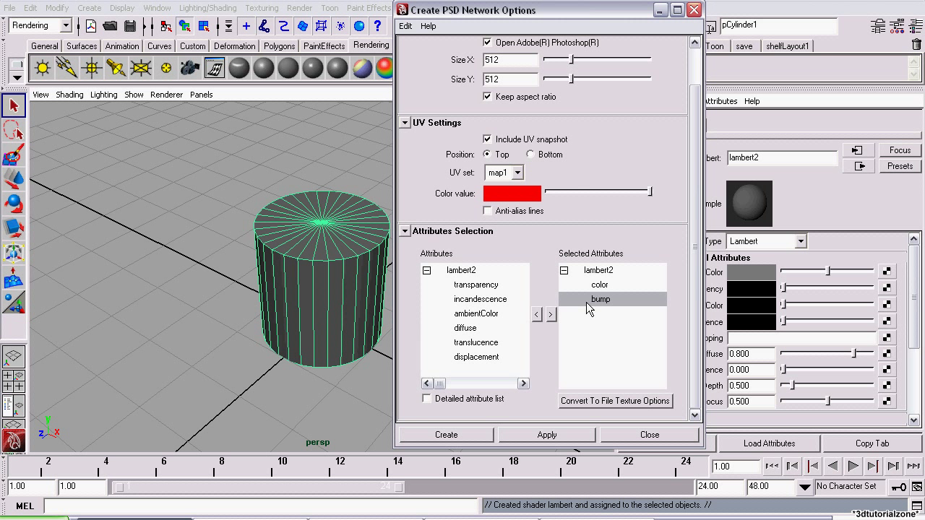
left_click(537, 315)
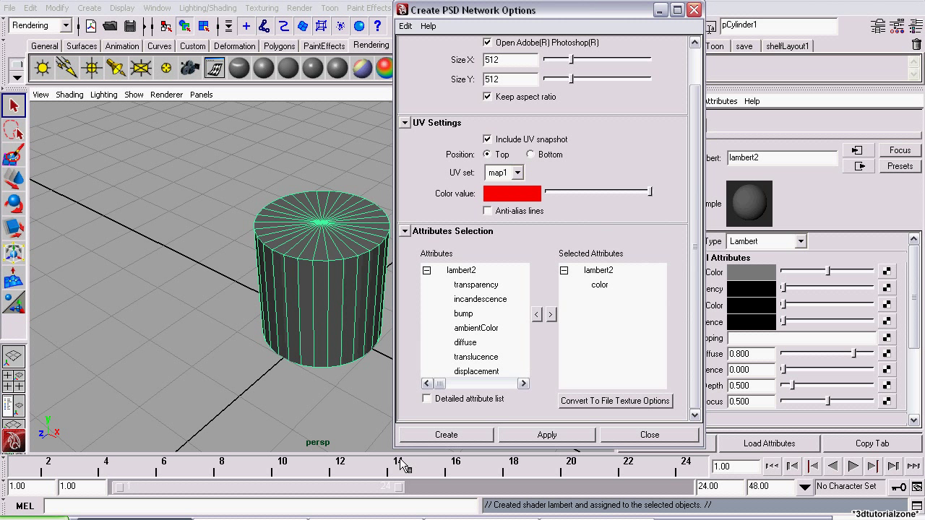
left_click(436, 436)
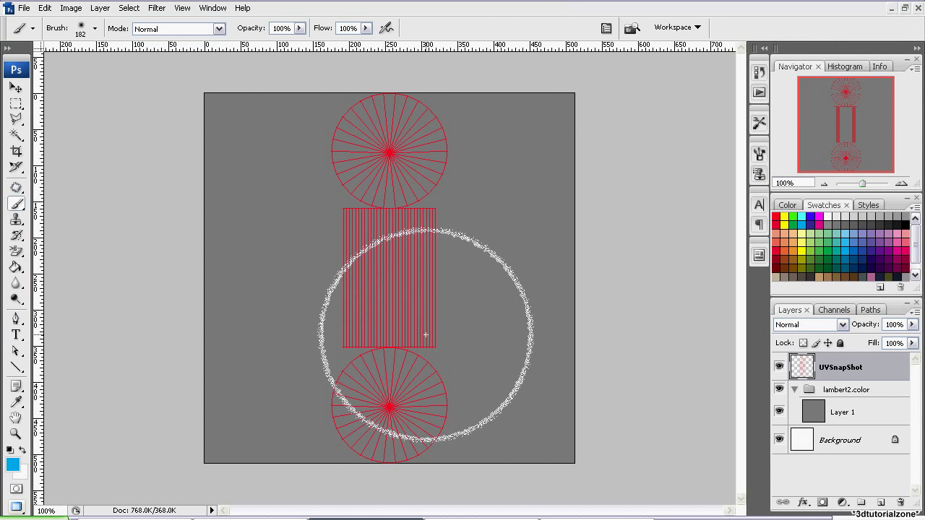
Step: Select Layer 1 in the lambert2.color group and brush a soft teal area over the canvas centre
left_click(856, 398)
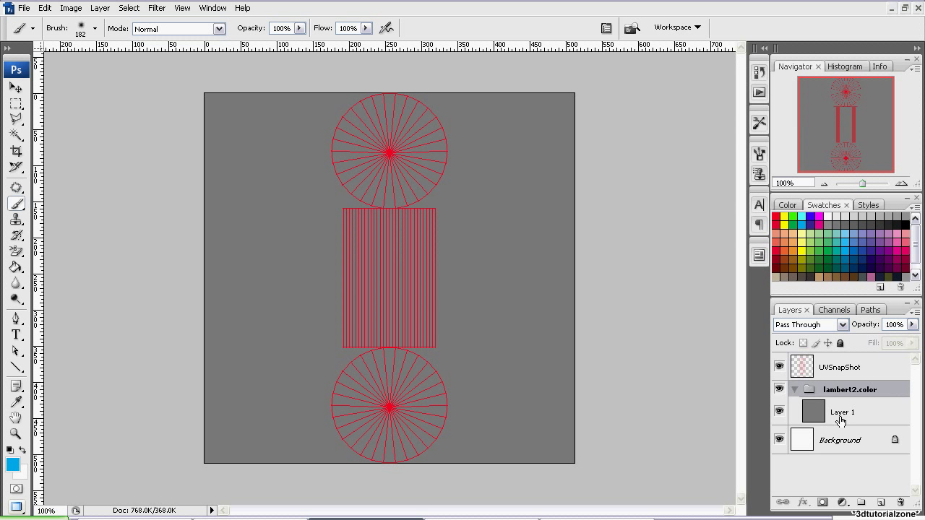
left_click(844, 418)
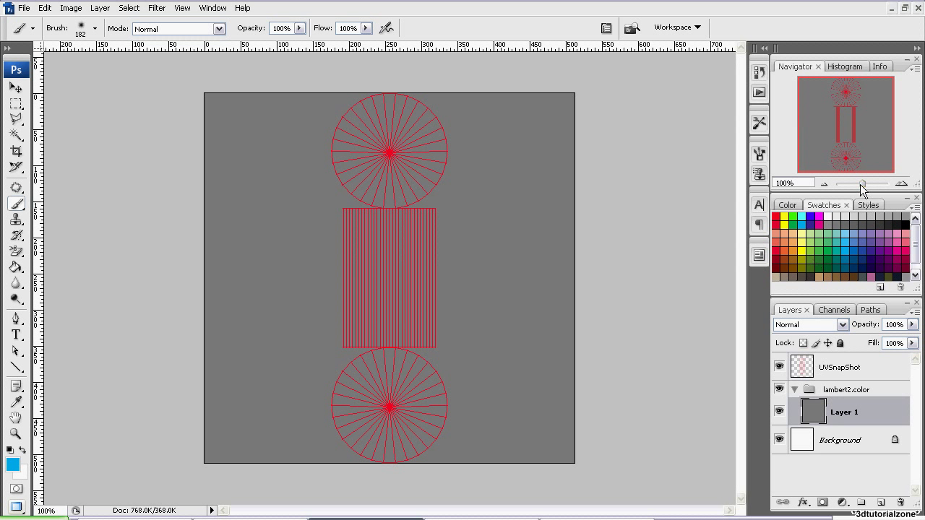
left_click(831, 248)
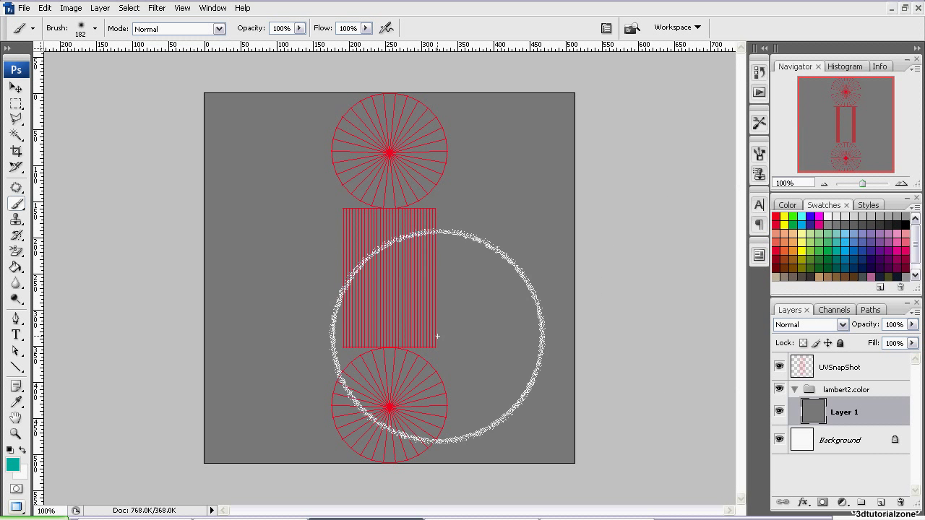
mouse_move(436, 337)
left_mouse_down()
mouse_move(388, 251)
mouse_move(377, 304)
mouse_move(409, 287)
mouse_move(367, 310)
left_mouse_up()
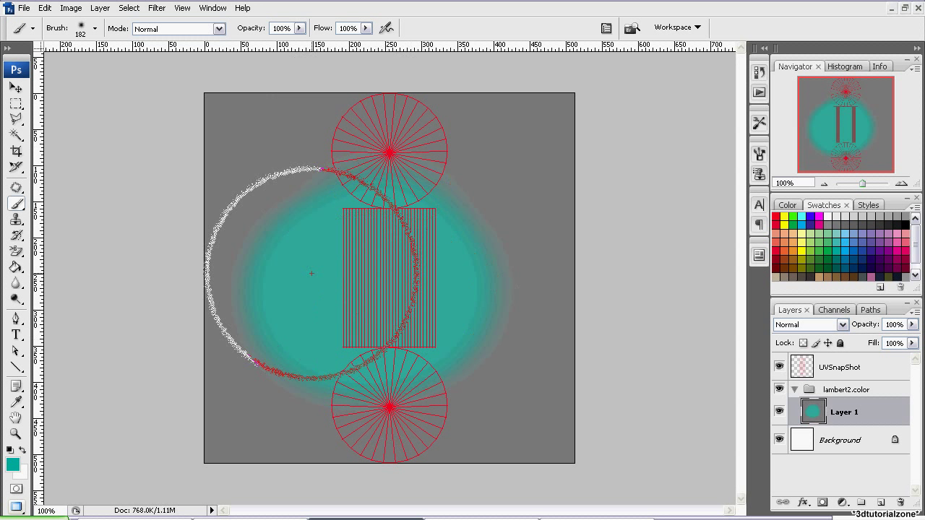
left_click(818, 443)
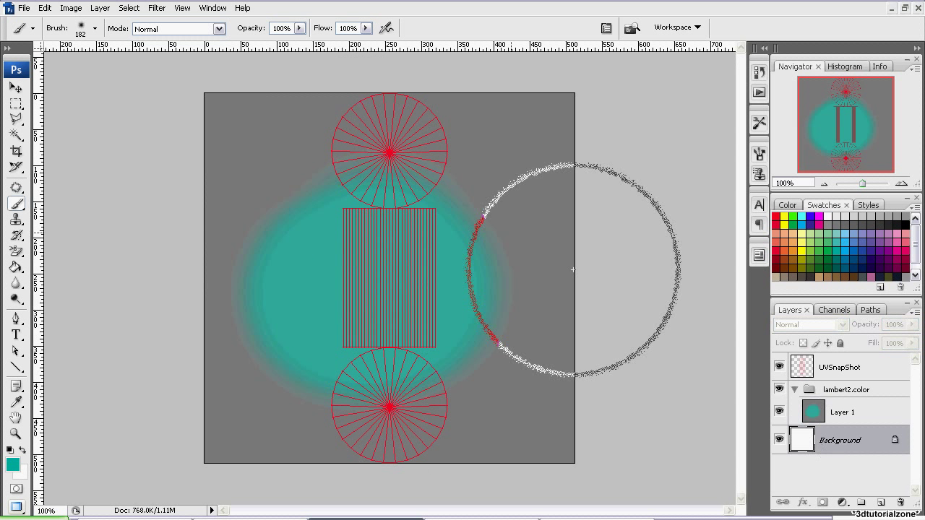
left_click(100, 7)
mouse_move(114, 24)
left_click(315, 27)
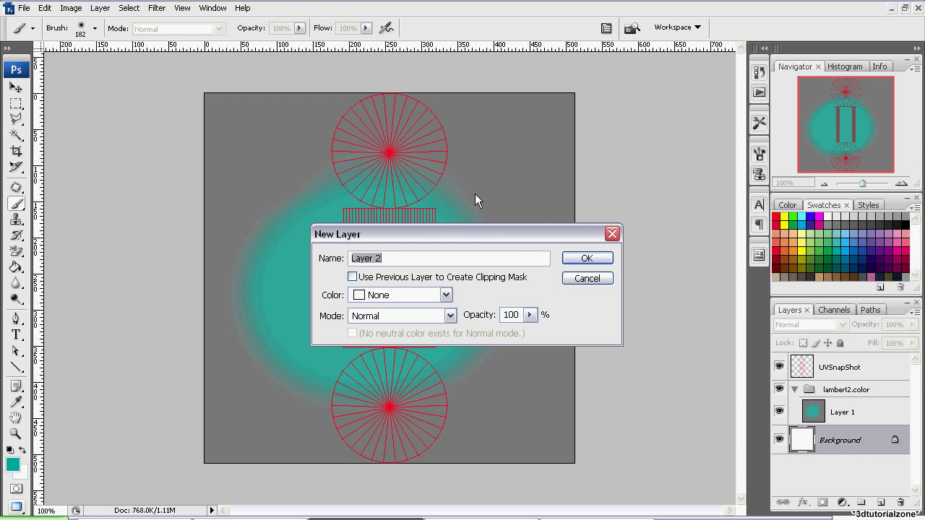
left_click(586, 257)
left_click(794, 234)
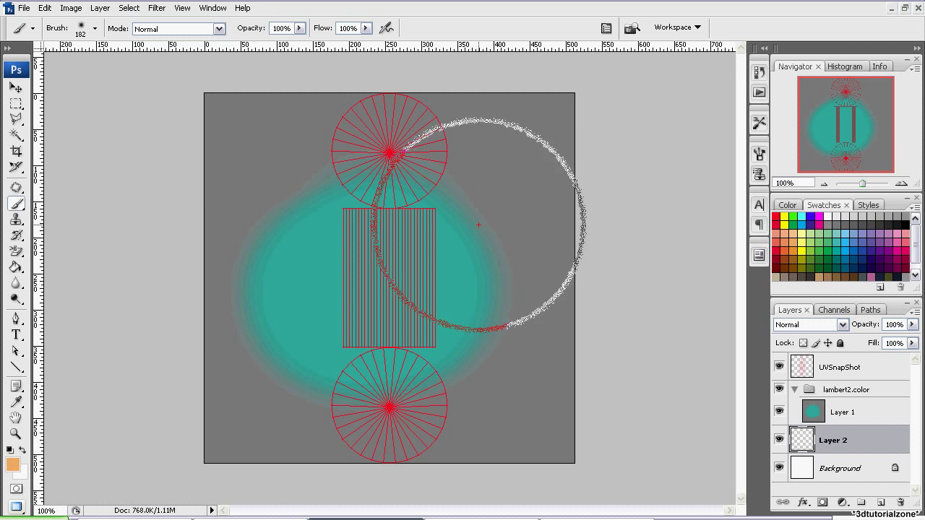
left_click_drag(304, 313, 380, 345)
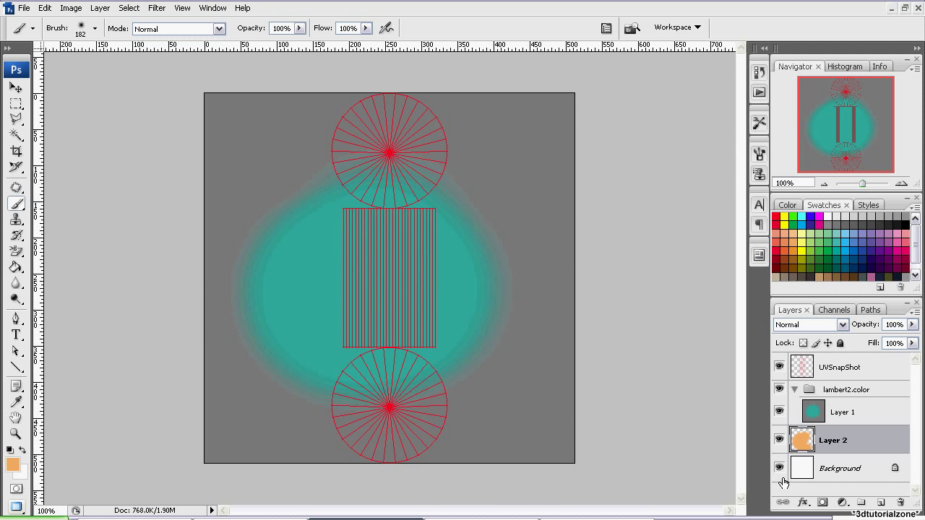
right_click(830, 436)
left_click(770, 200)
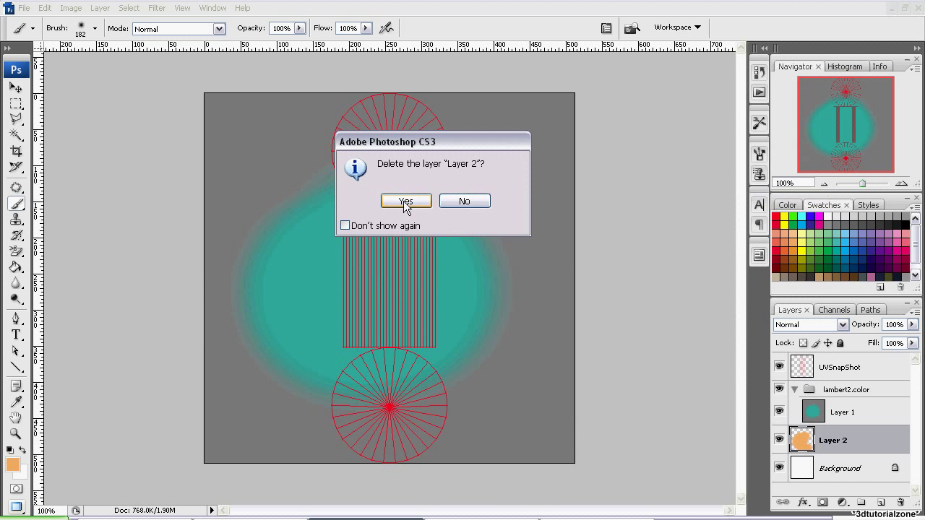
left_click(407, 201)
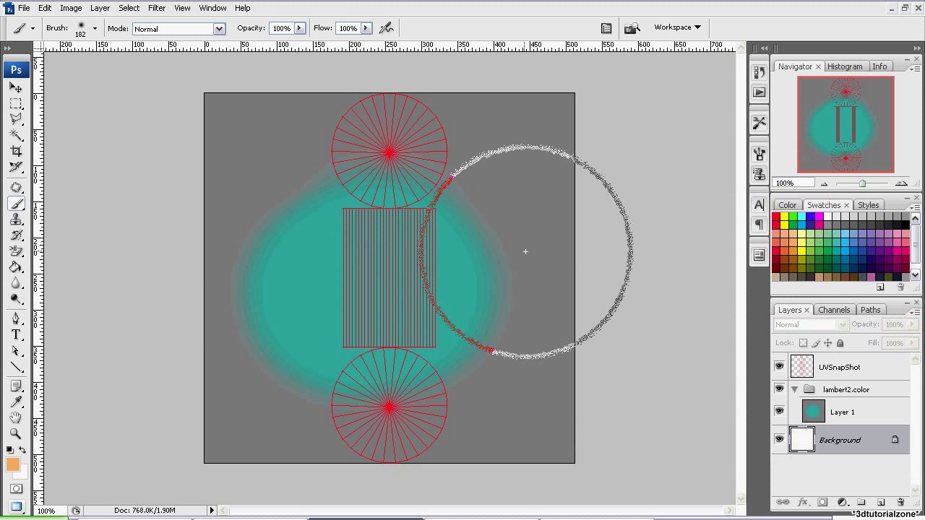
left_click(868, 391)
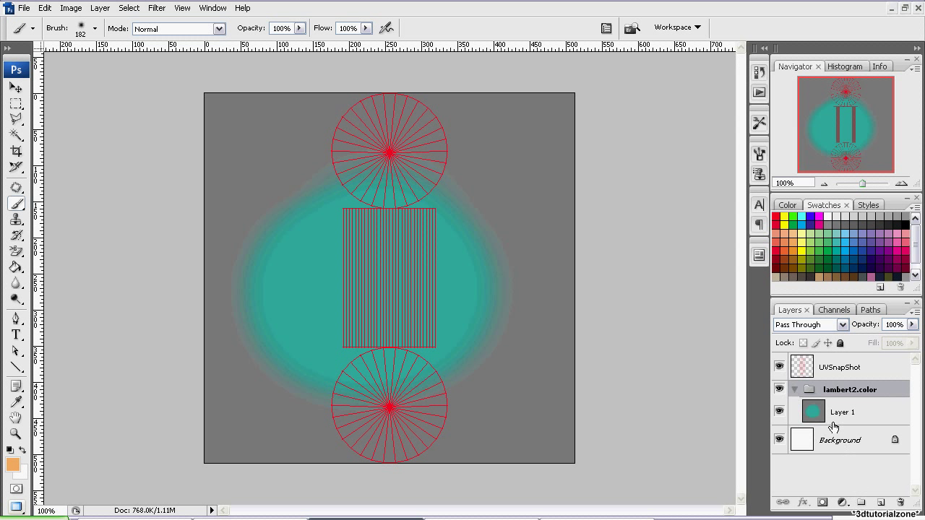
Step: Apply Lock All to the UVSnapShot layer, reselect Layer 1, and save the PSD texture
left_click(860, 405)
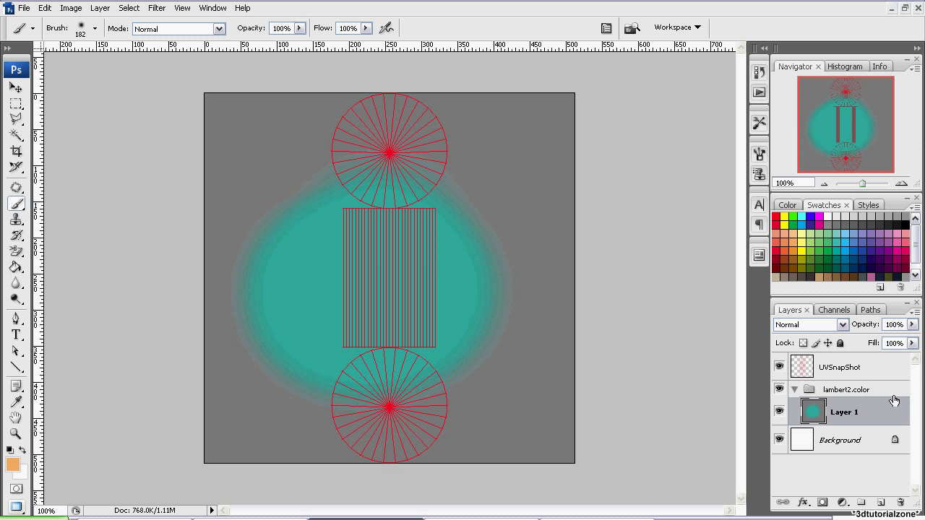
left_click(862, 369)
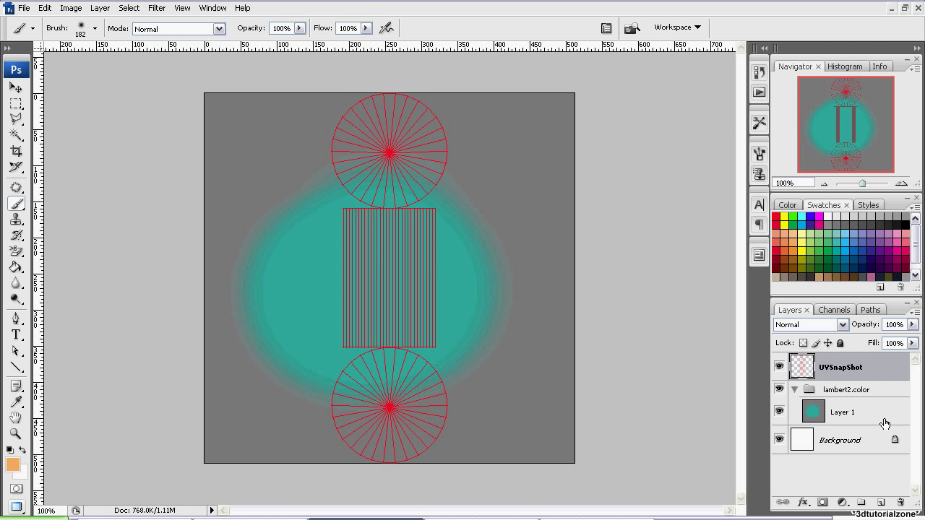
left_click(841, 343)
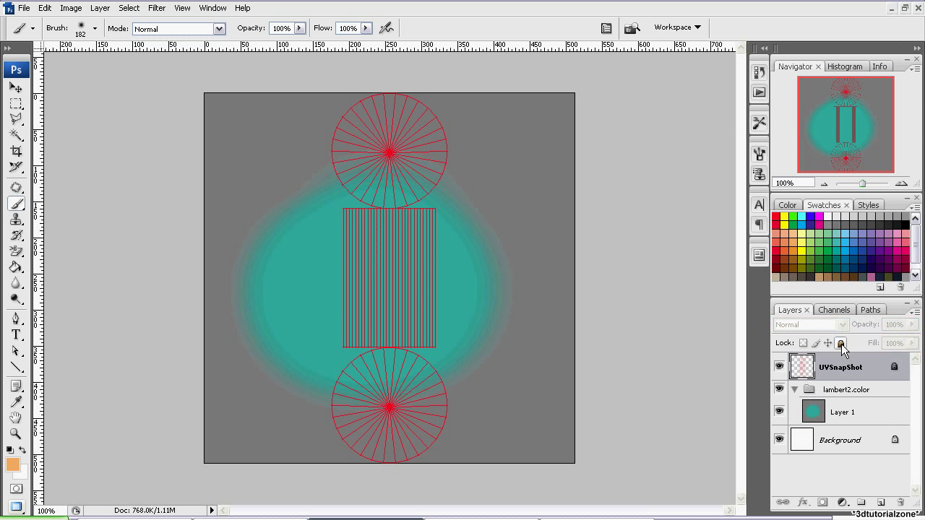
left_click(841, 413)
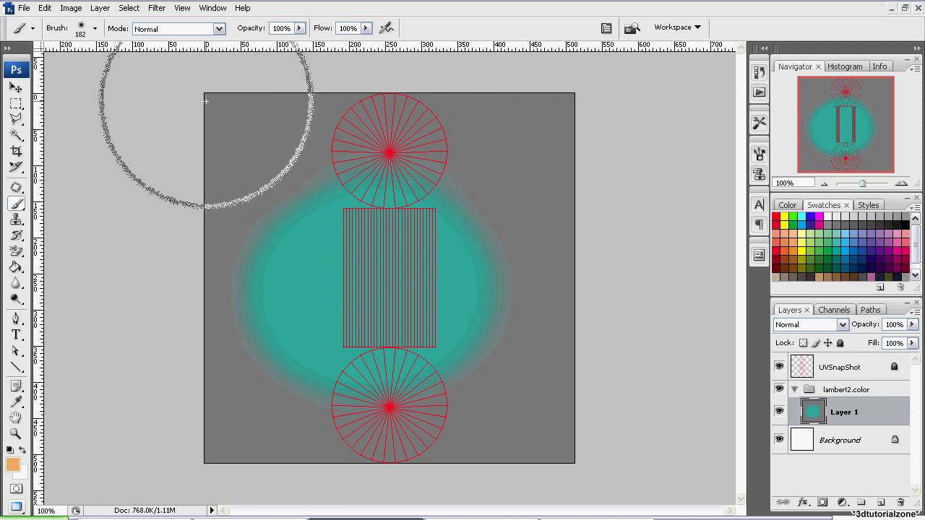
left_click(24, 7)
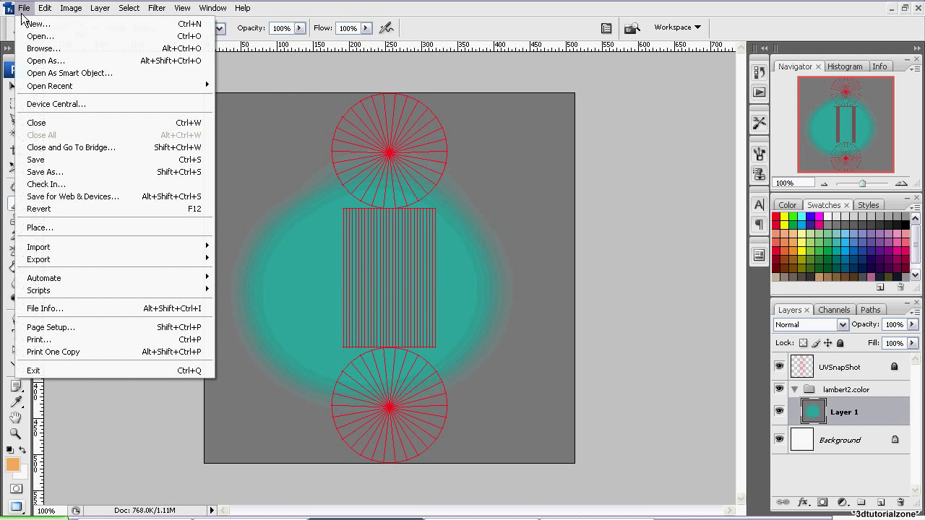
left_click(107, 162)
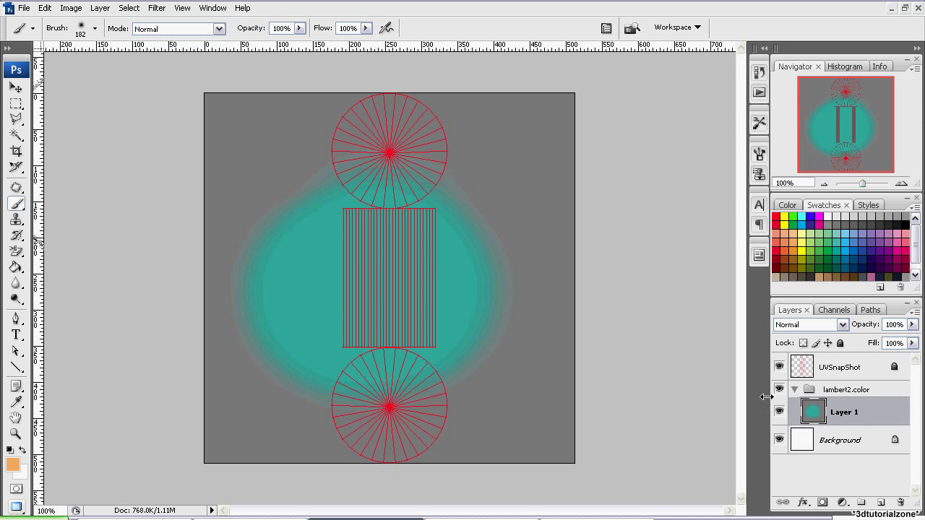
Step: Back in Maya, select the cylinder and run Update PSD Networks from the Texturing menu
key("alt+Tab")
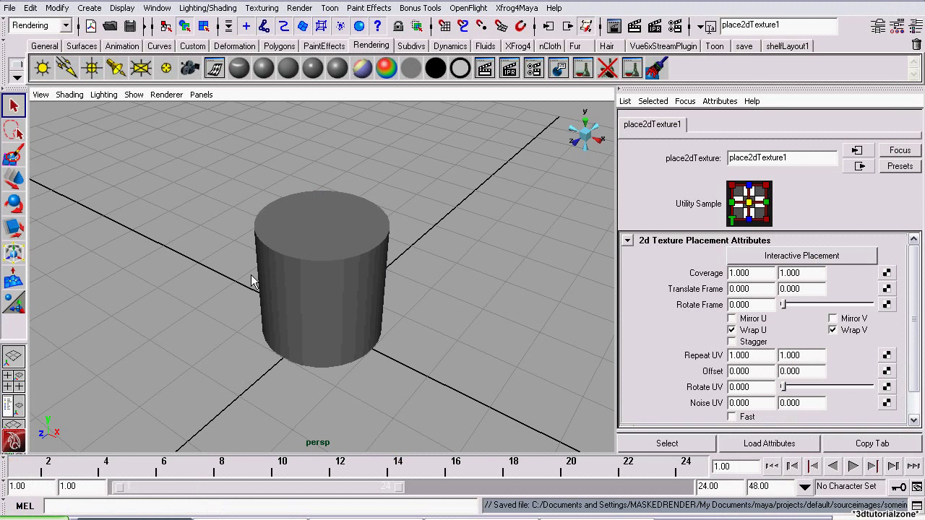
left_click(352, 333)
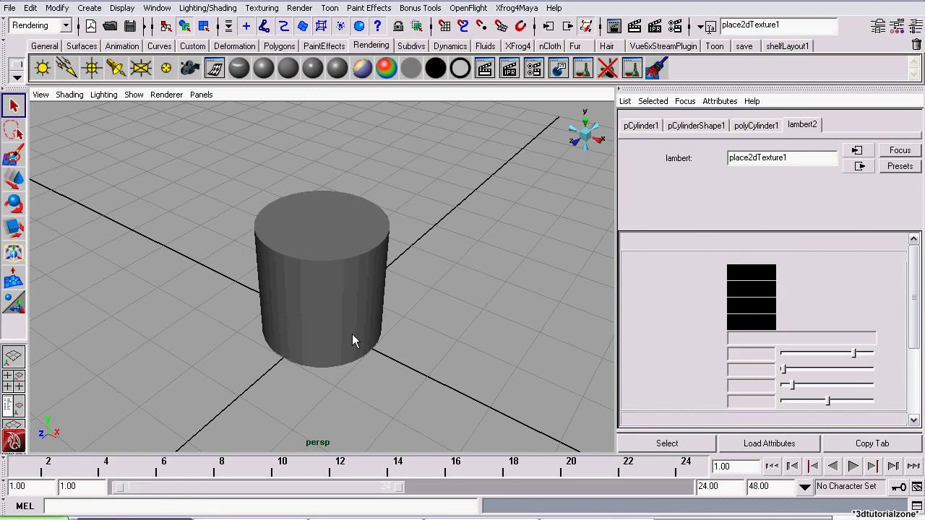
left_click(262, 8)
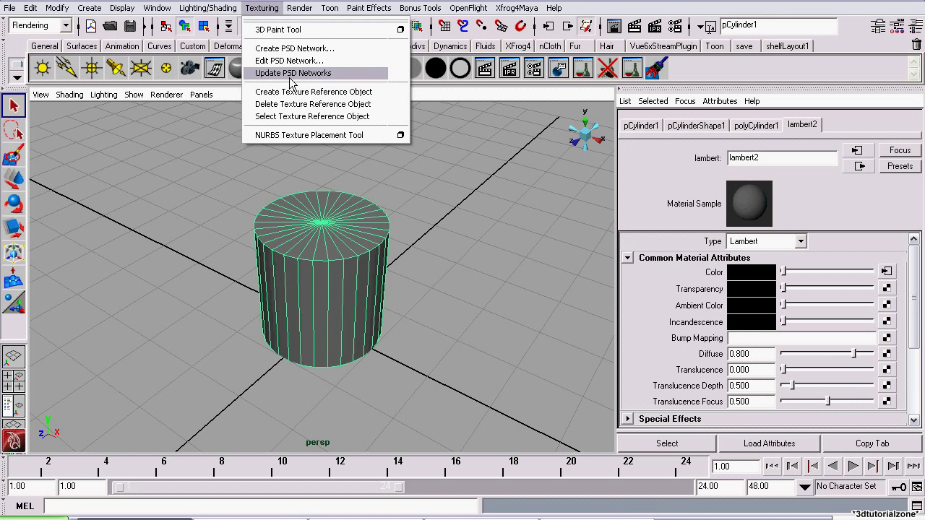
left_click(289, 78)
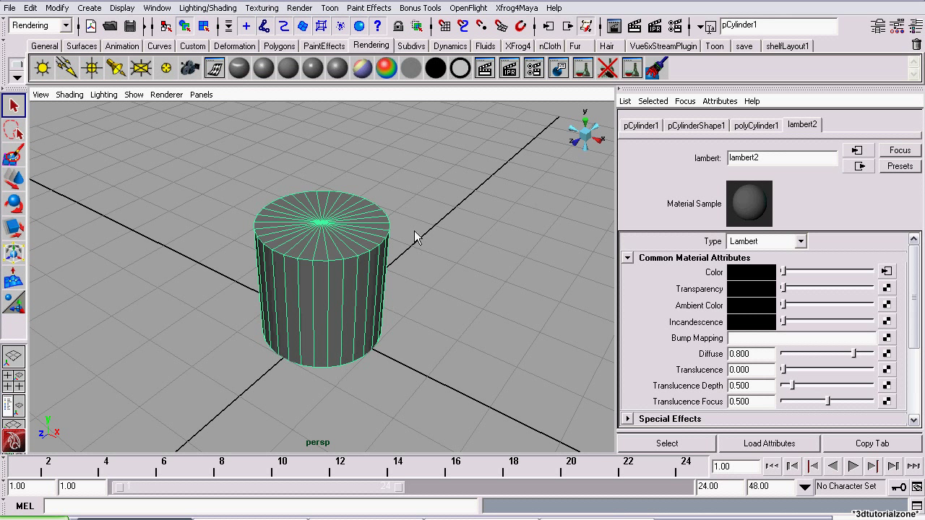
scroll(193, 286, "up", 3)
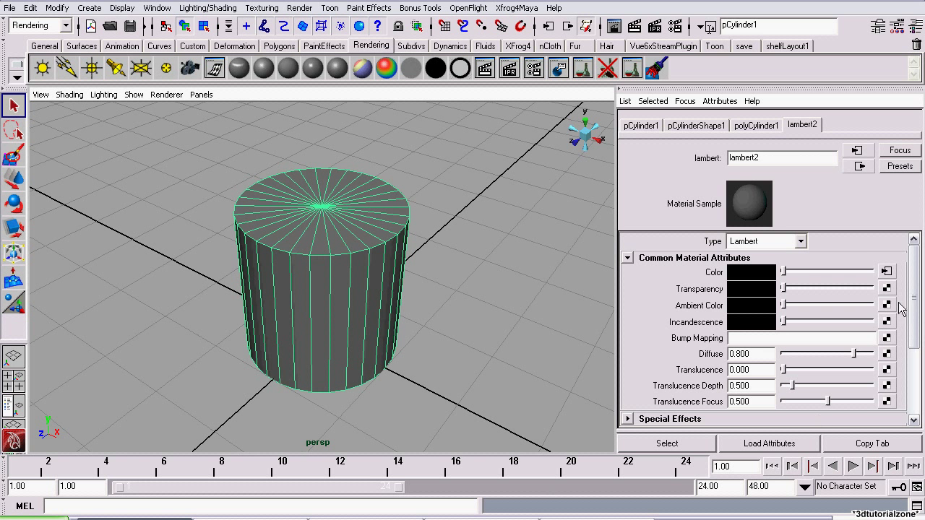
Step: Open the PSD_lambert2_color node from lambert2's Color and list its Link To Layer Set choices
left_click(886, 271)
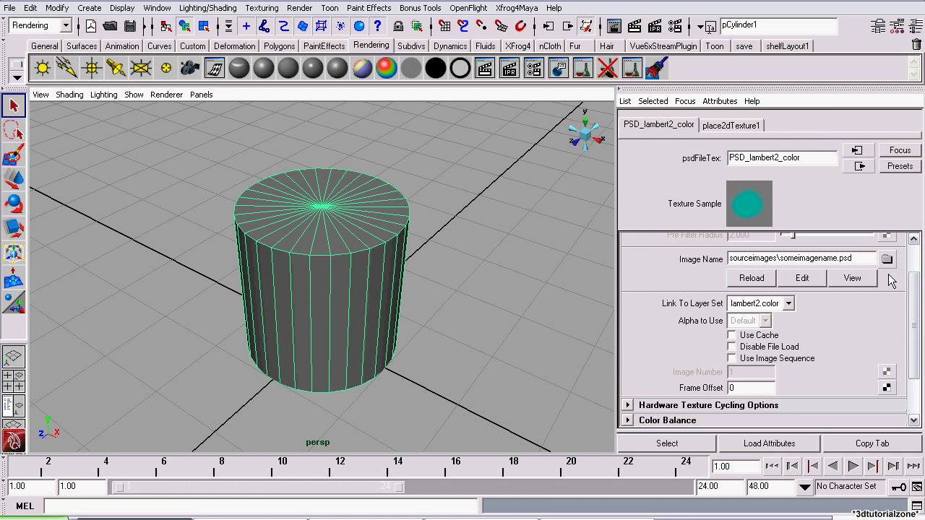
scroll(913, 378, "up", 2)
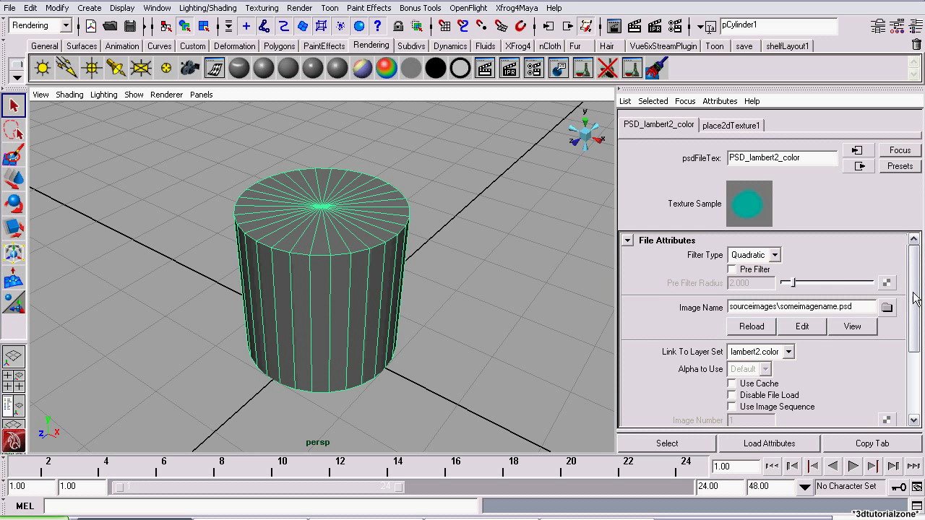
scroll(915, 298, "down", 1)
scroll(915, 298, "up", 1)
scroll(911, 289, "down", 2)
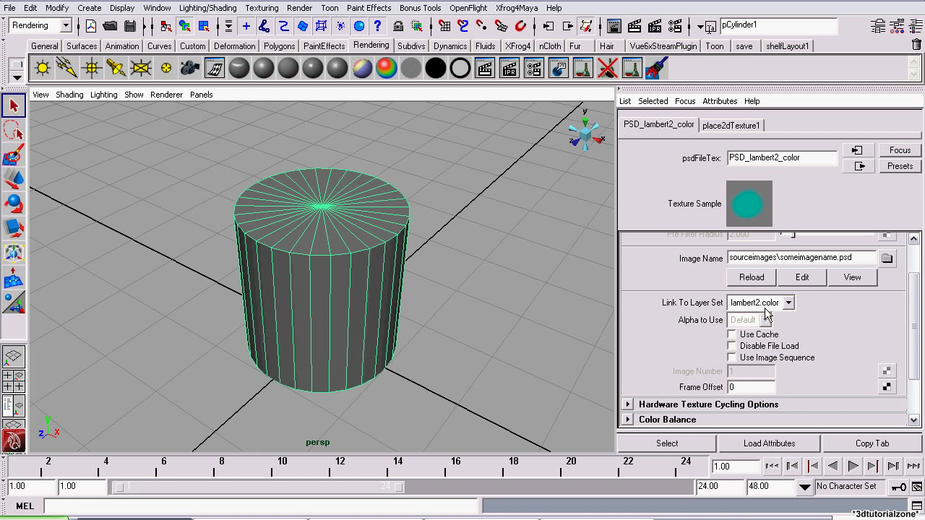
left_click(770, 304)
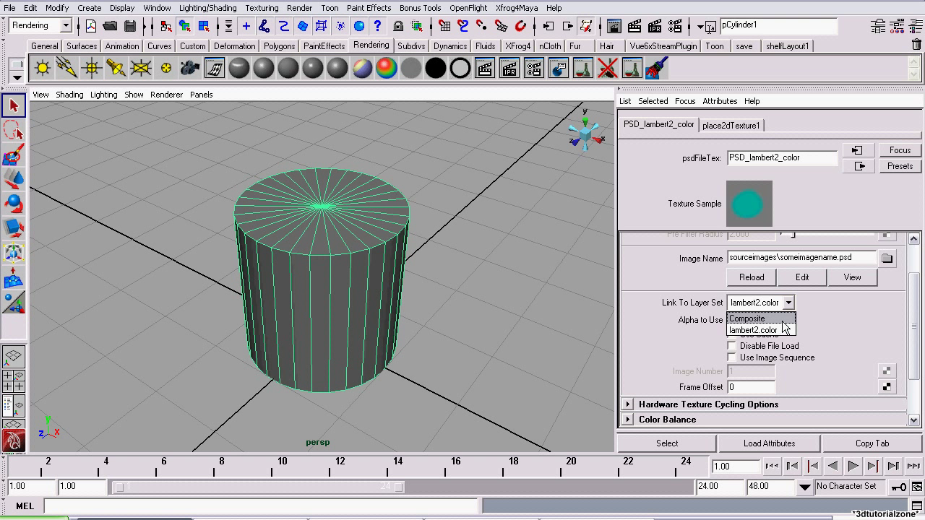
Step: Link the texture to the Composite layer set and test-render the cylinder
left_click(784, 323)
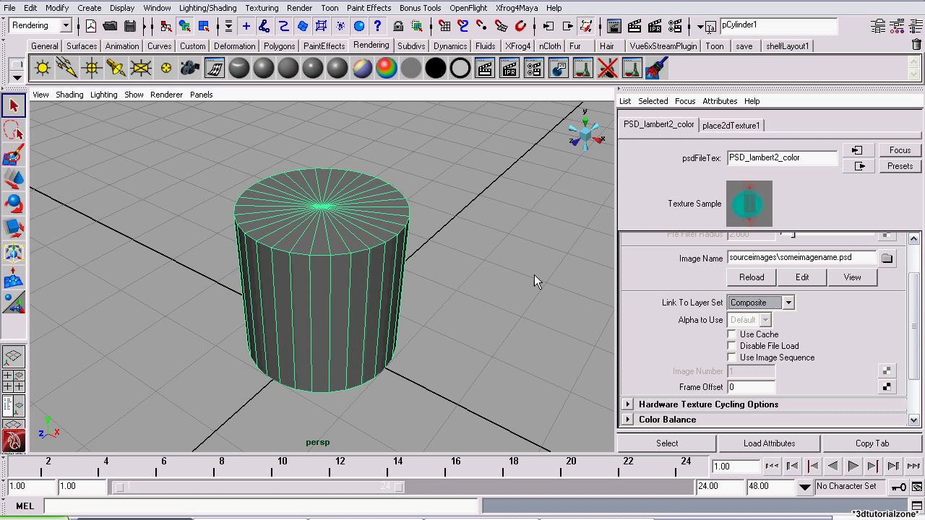
left_click(634, 28)
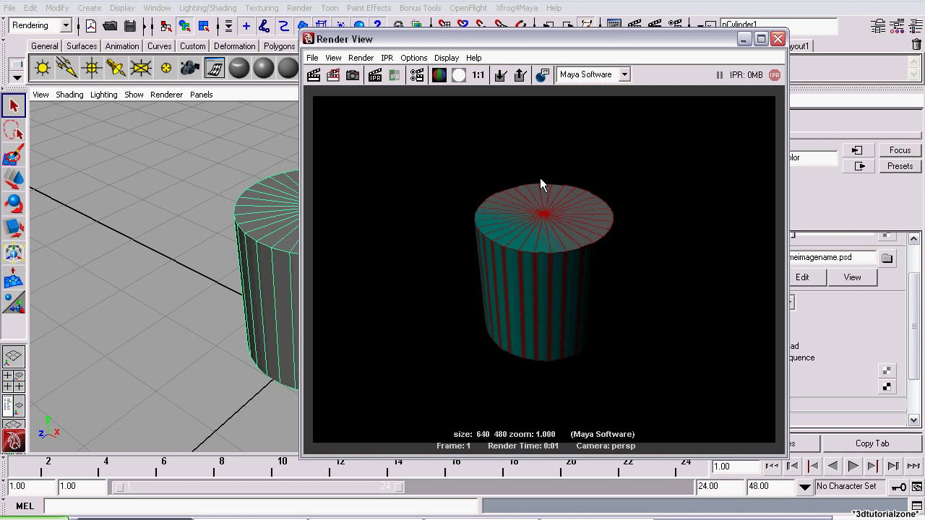
left_click(777, 38)
Step: Relink the texture to the lambert2.color layer set and deselect the cylinder
left_click(777, 304)
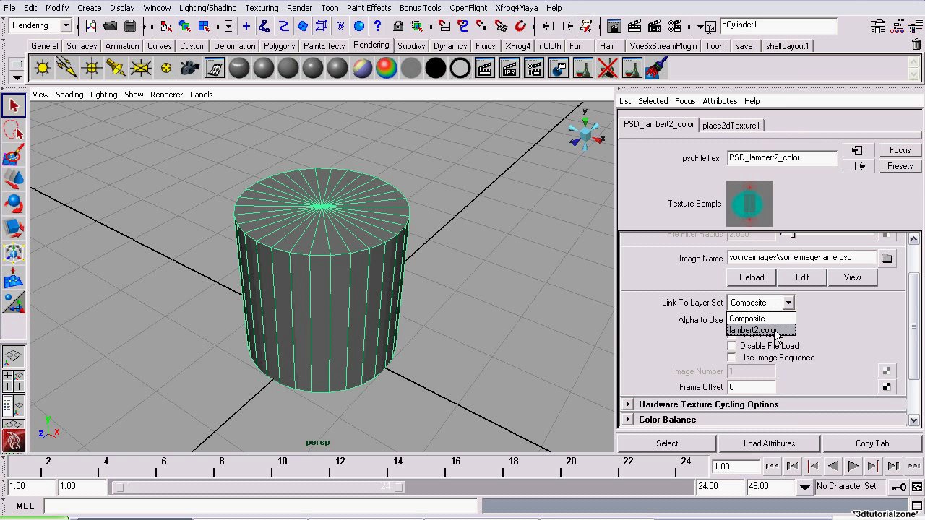
left_click(776, 330)
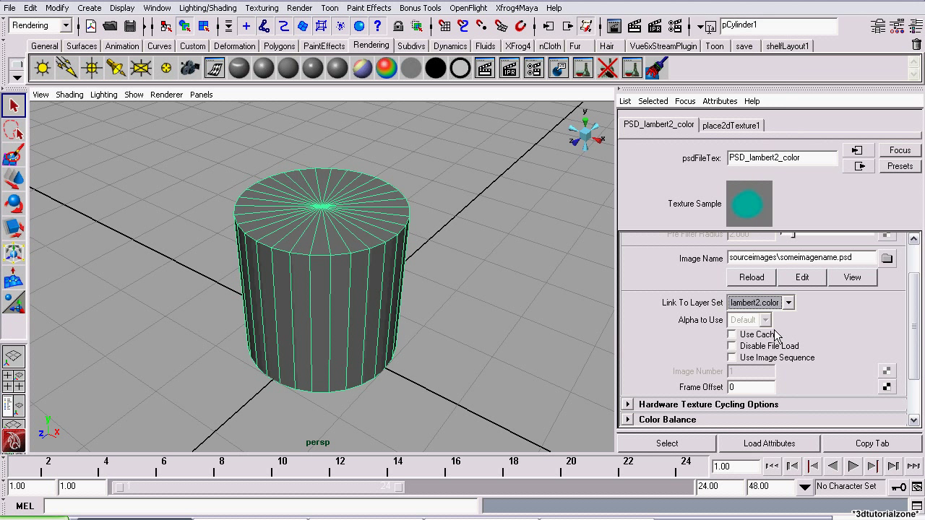
left_click(498, 240)
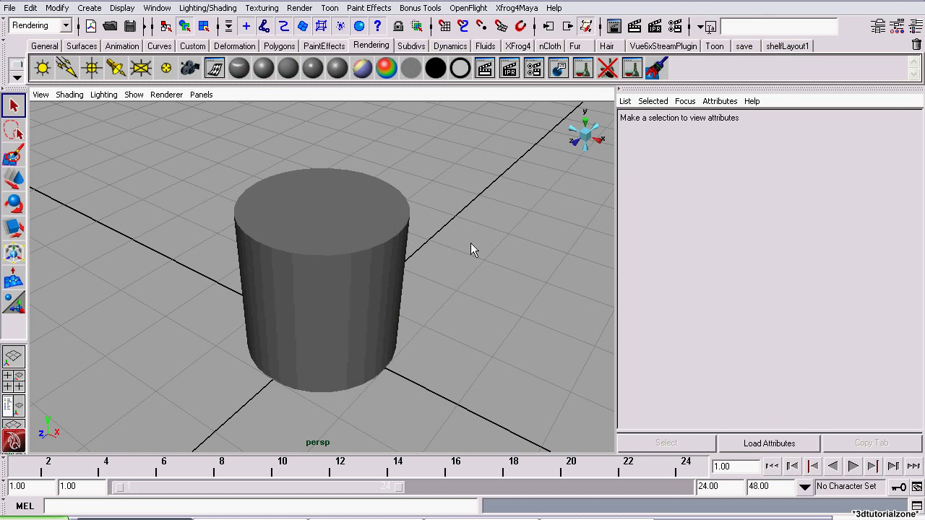